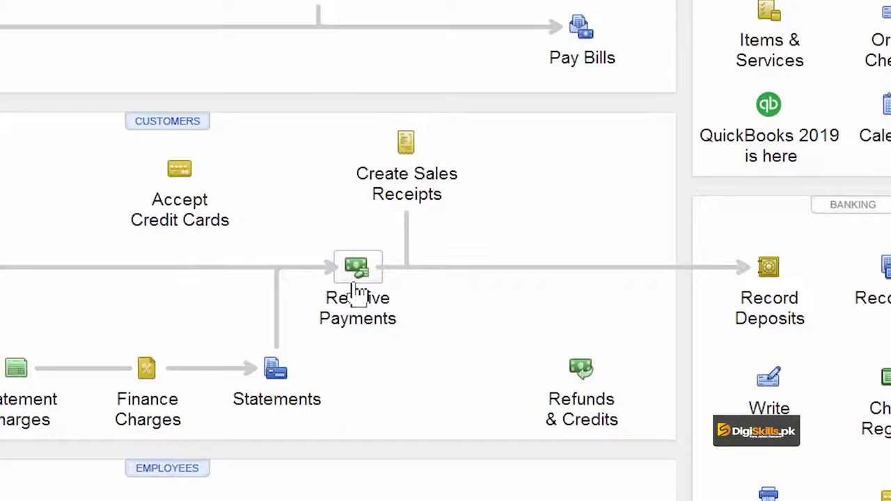
Start a customer payment of 170,000.00 from the customer who has the Family Room and Garage Repair jobs.
click(357, 293)
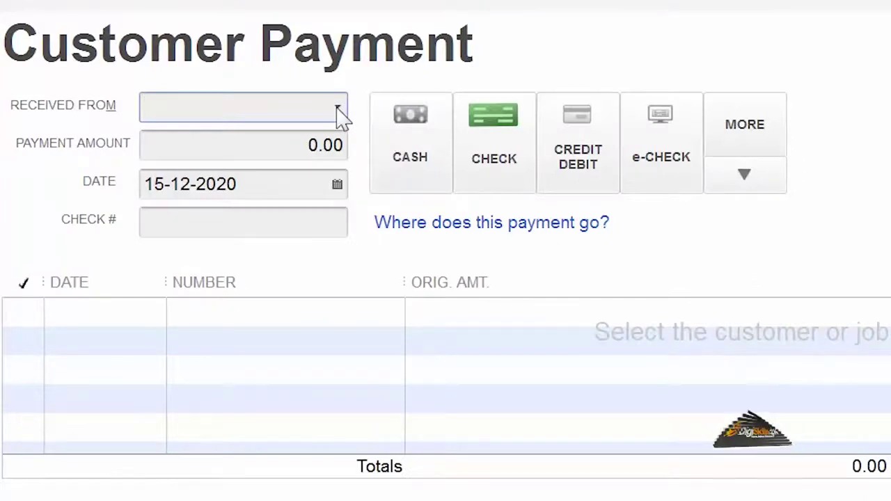
click(337, 110)
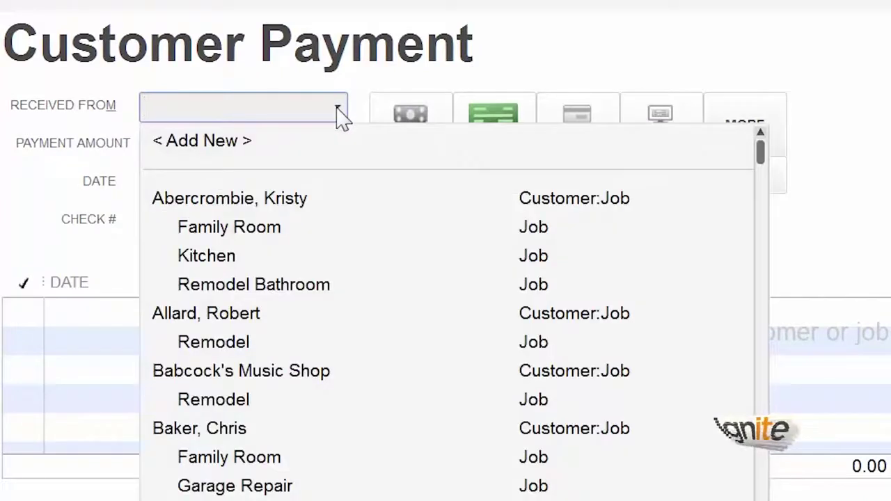
click(326, 436)
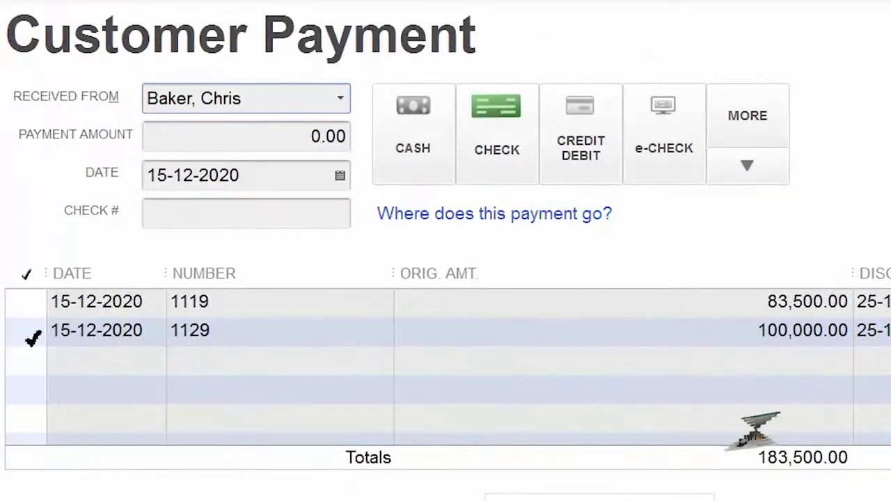
click(33, 338)
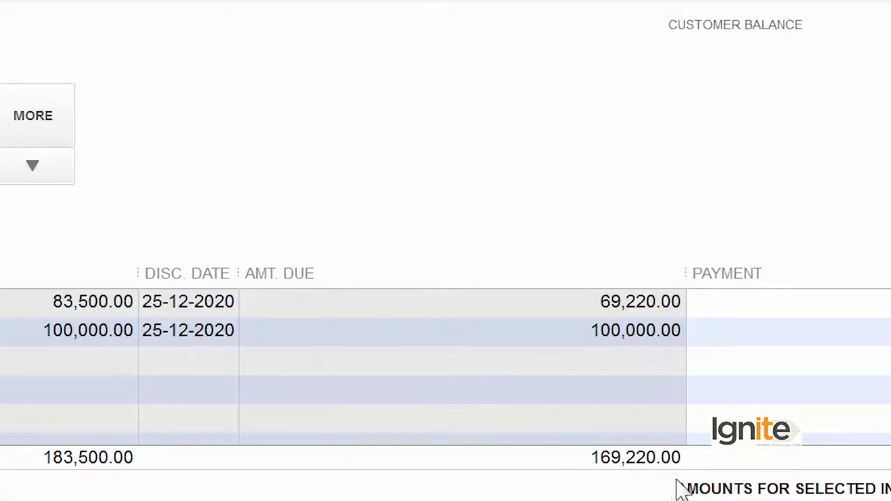
click(261, 133)
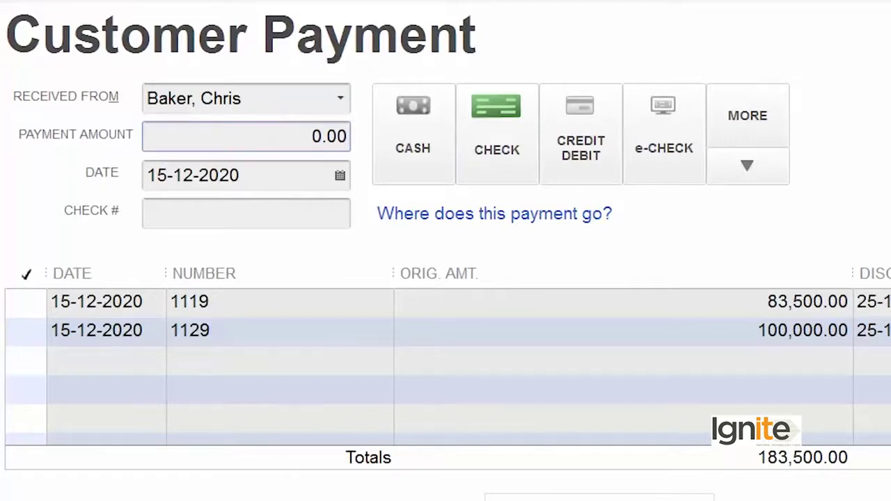
text(00)
key(Tab)
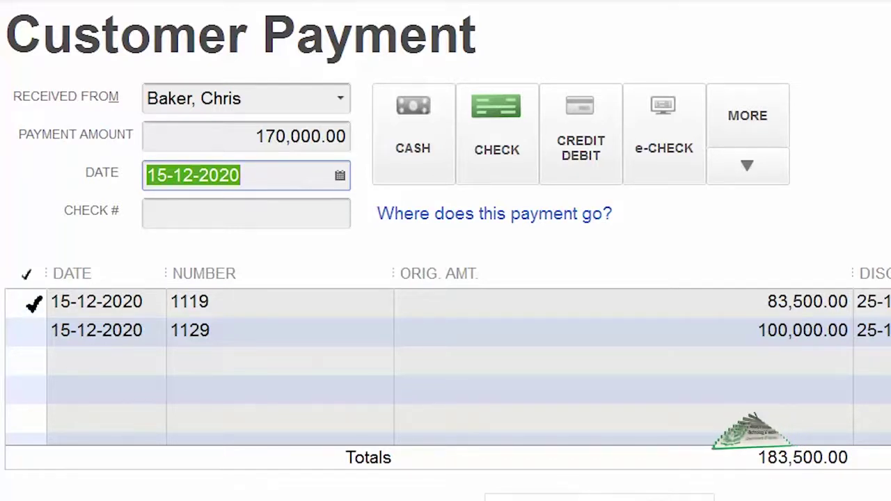
Apply the payment to both open invoices and save it, leaving the overpayment as a credit on the customer's account.
click(26, 304)
click(31, 326)
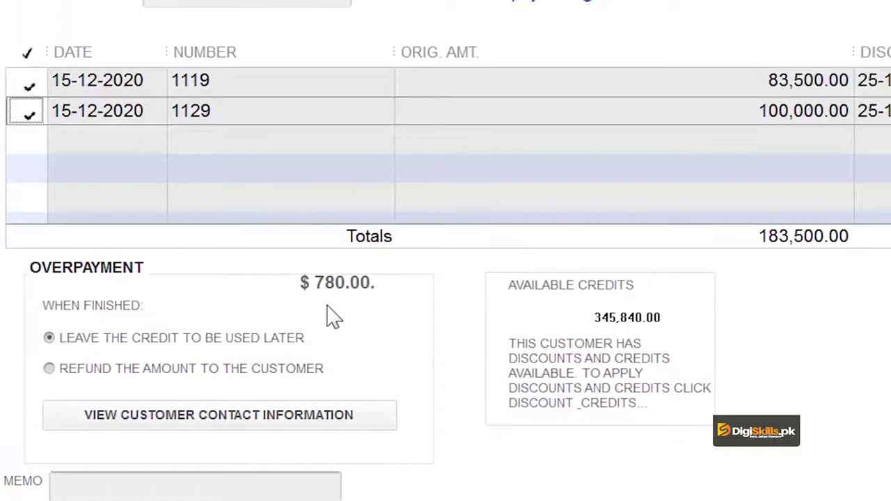
click(498, 482)
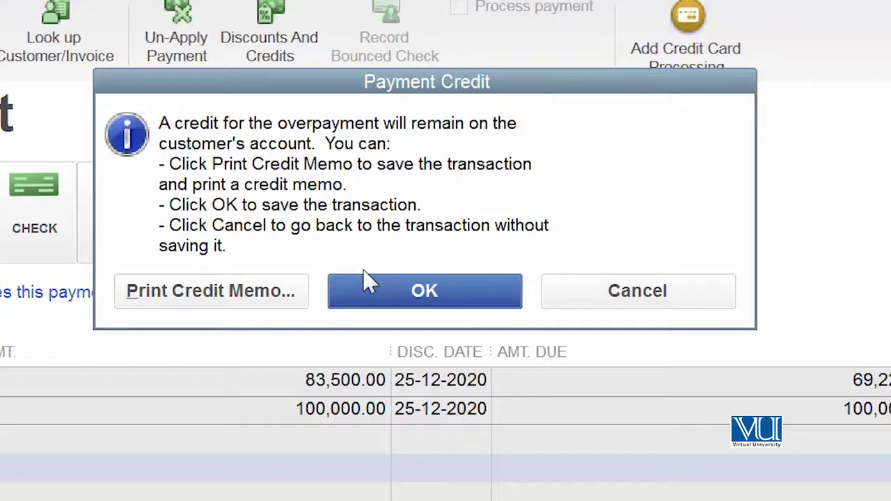
click(425, 291)
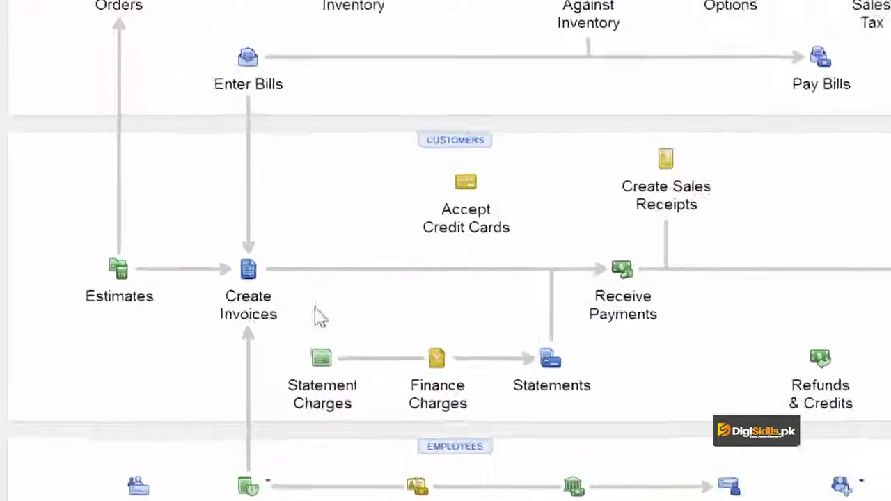
Create an invoice for the same customer with one door item line at 1,500.00 each, amounting to 3,000.00.
click(151, 301)
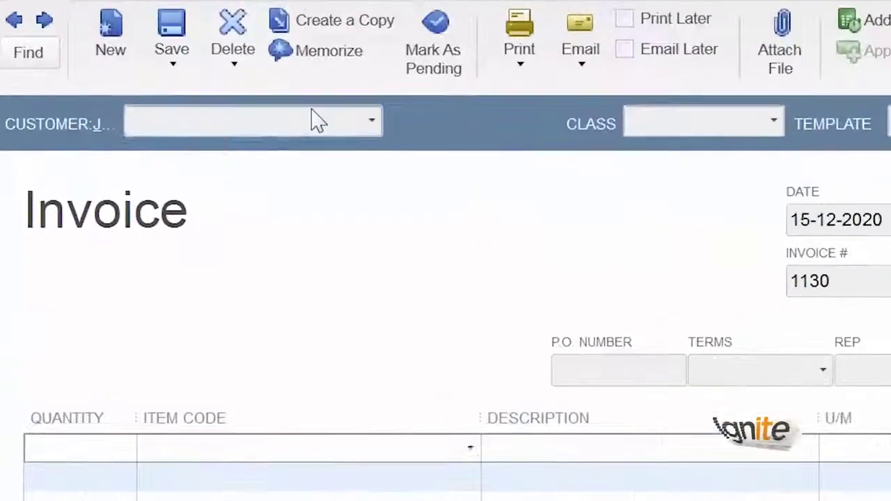
click(172, 134)
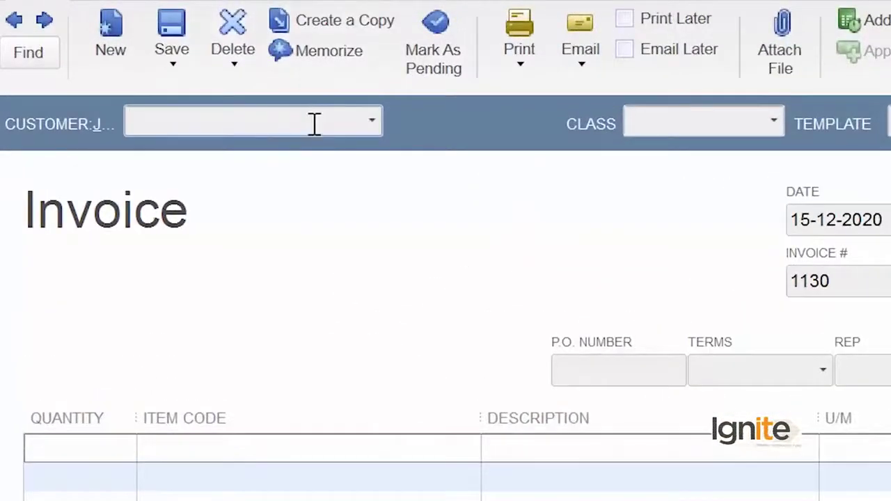
click(376, 123)
click(240, 446)
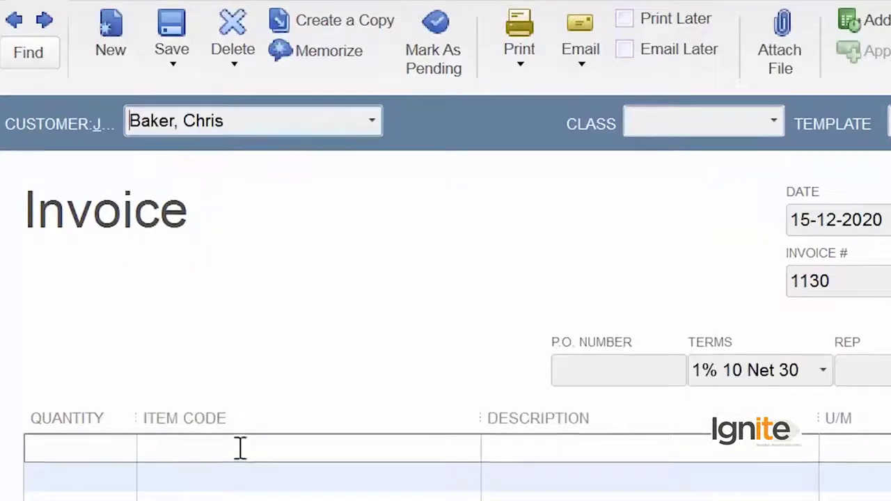
click(273, 446)
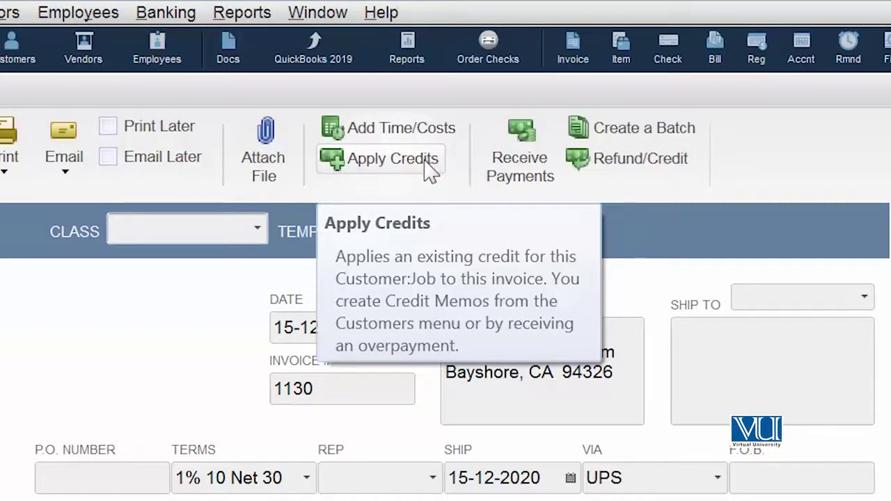
Record the invoice and apply 3,144.00 from available credit 1121 to it.
click(430, 171)
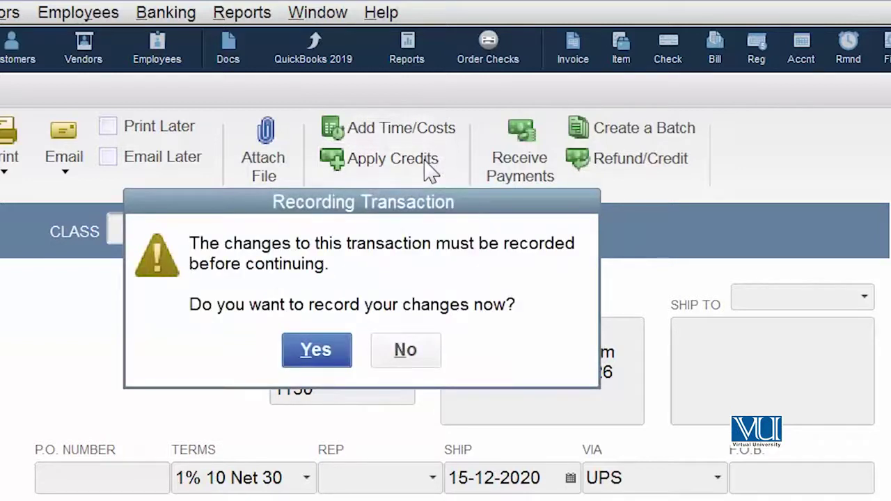
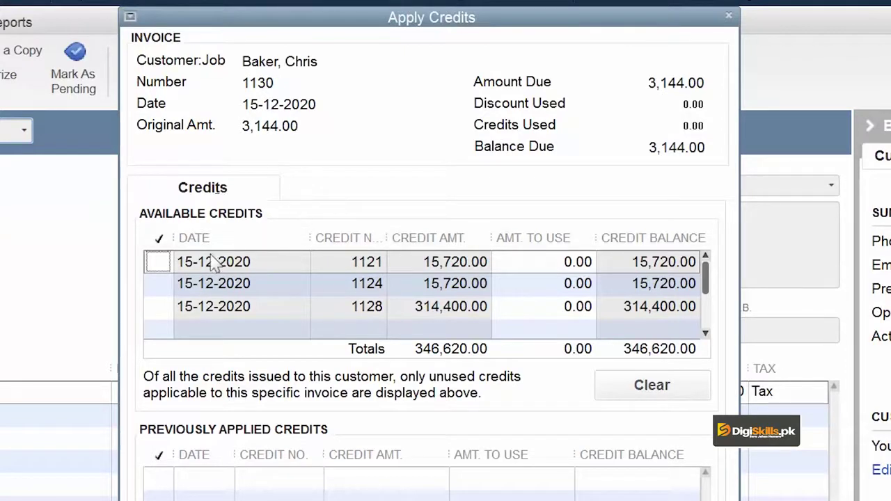
click(159, 262)
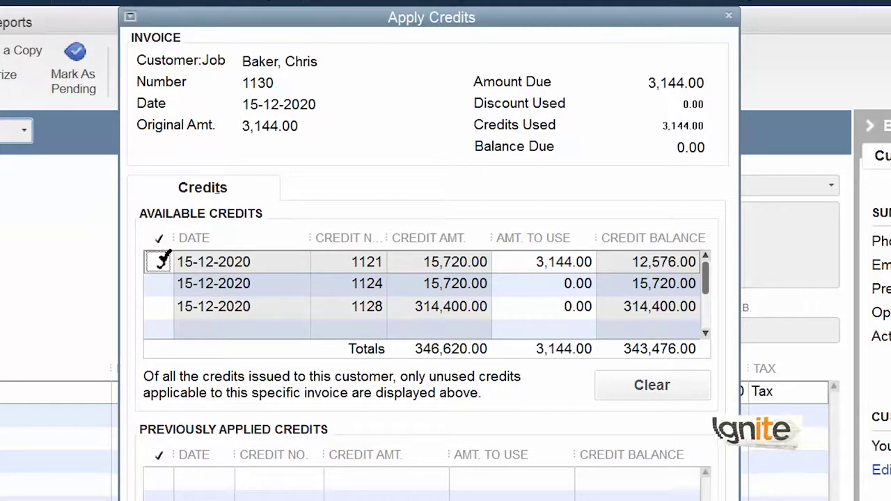
drag(481, 24, 195, 11)
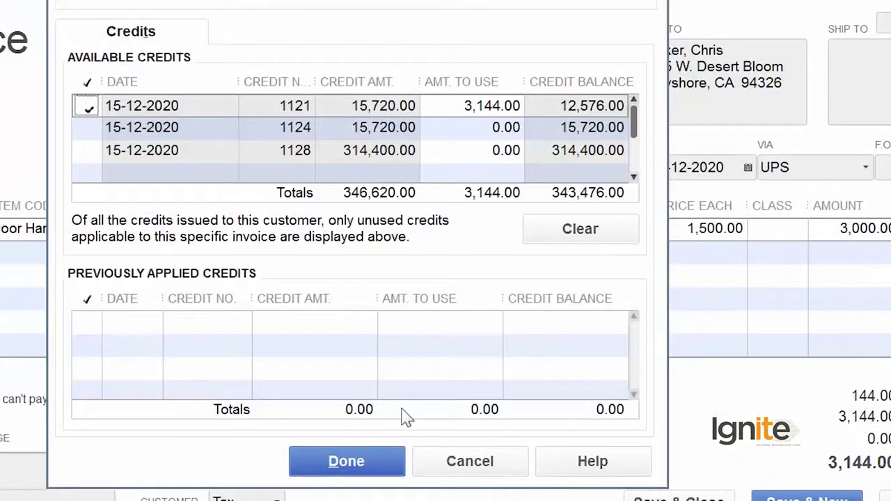
click(364, 472)
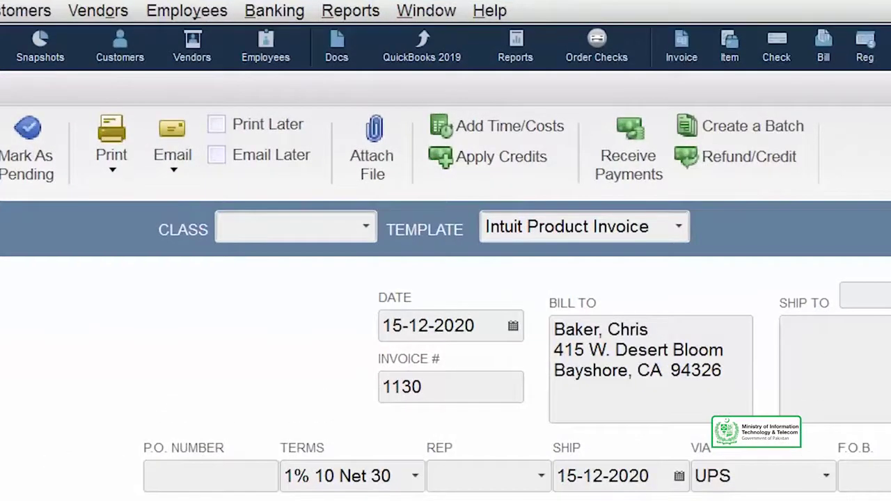
Reopen the invoice's available credits and deselect credit 1121.
click(531, 161)
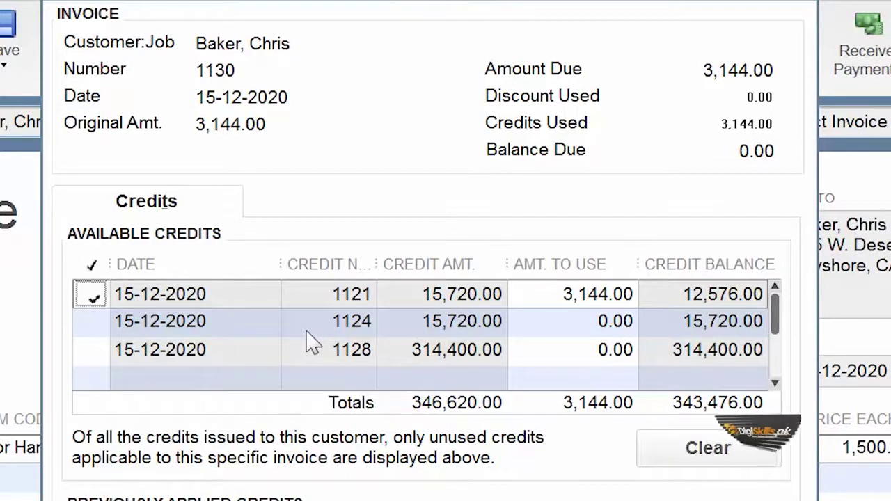
scroll(306, 331, down, 1)
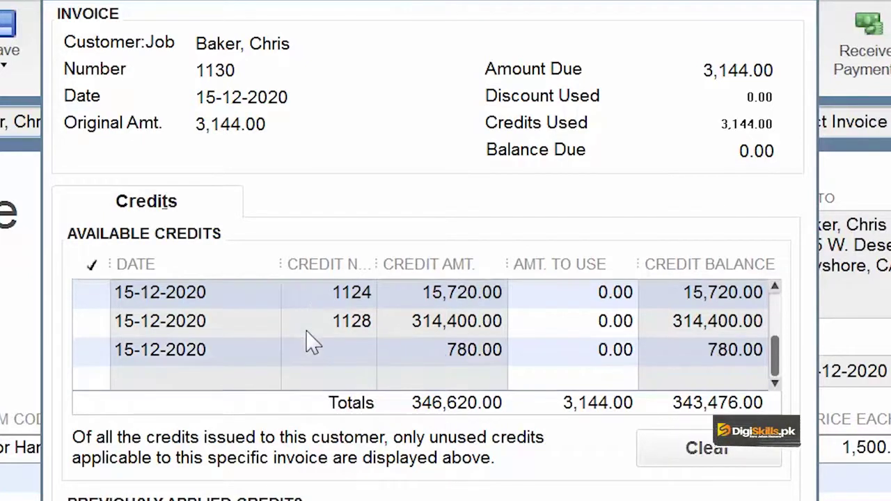
scroll(219, 294, up, 1)
click(91, 296)
Apply the 780.00 overpayment credit to the invoice, then save and close the invoice.
scroll(339, 338, down, 1)
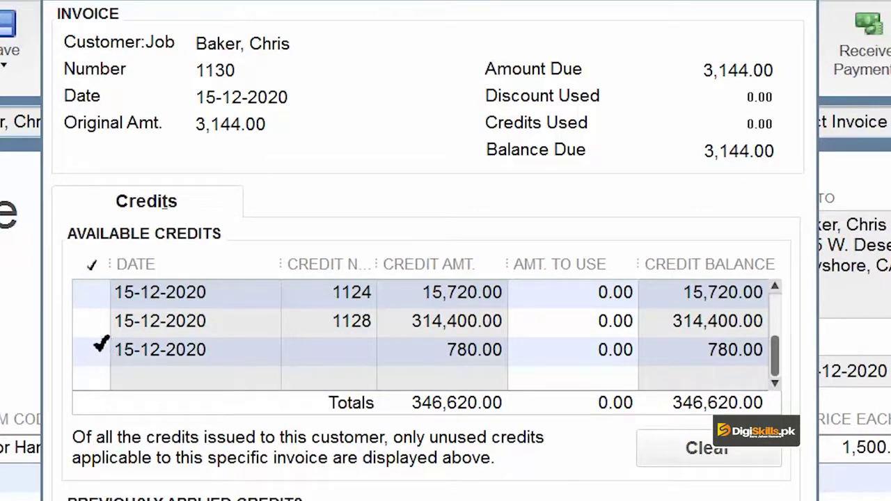
scroll(192, 363, up, 1)
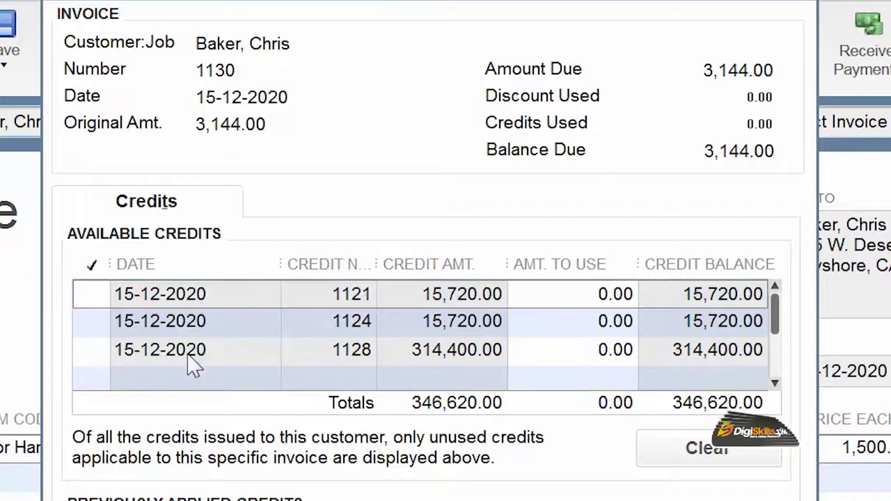
scroll(139, 353, down, 1)
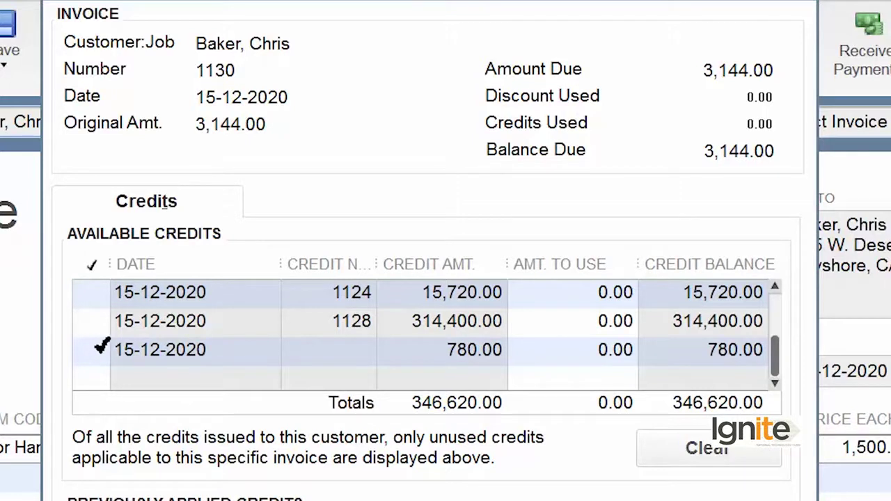
scroll(159, 349, up, 1)
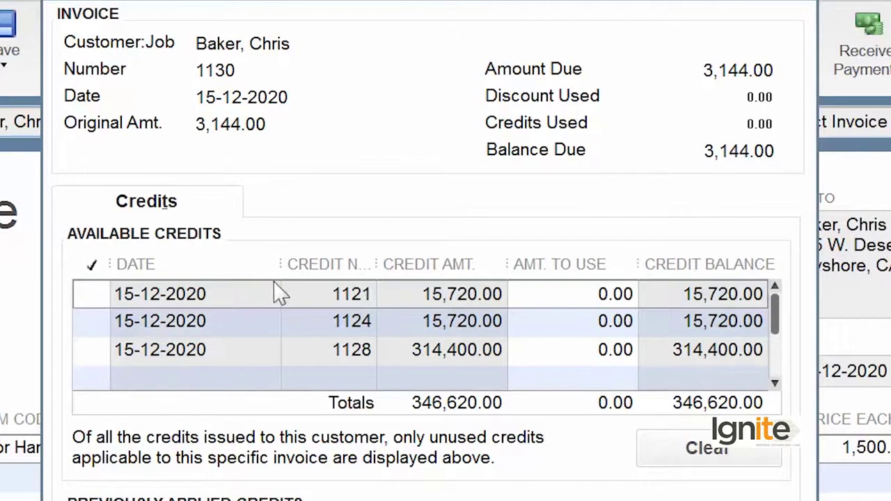
scroll(309, 357, down, 1)
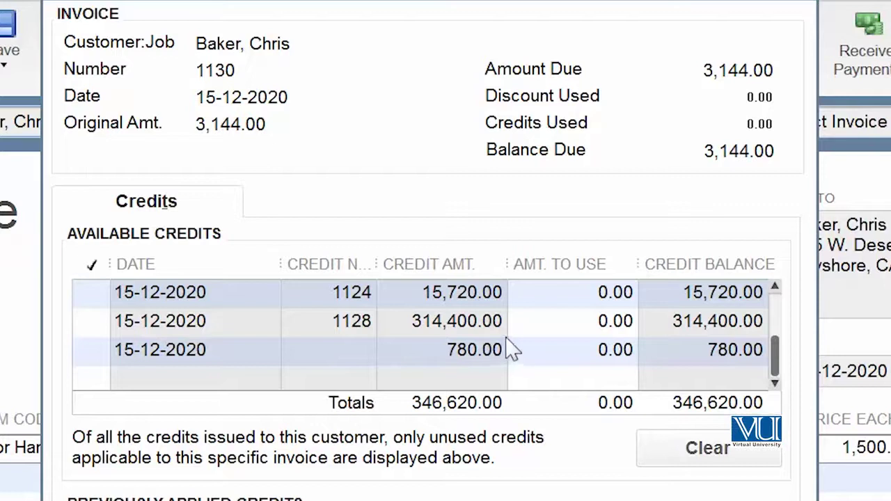
click(104, 341)
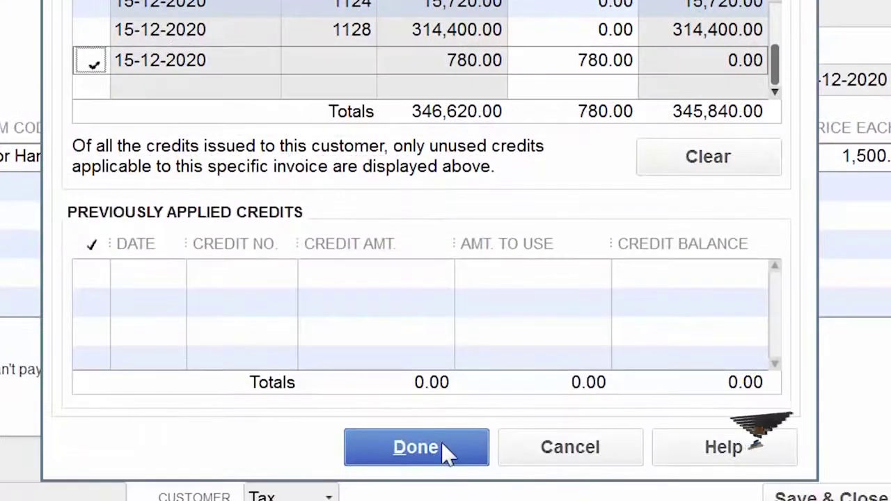
click(444, 449)
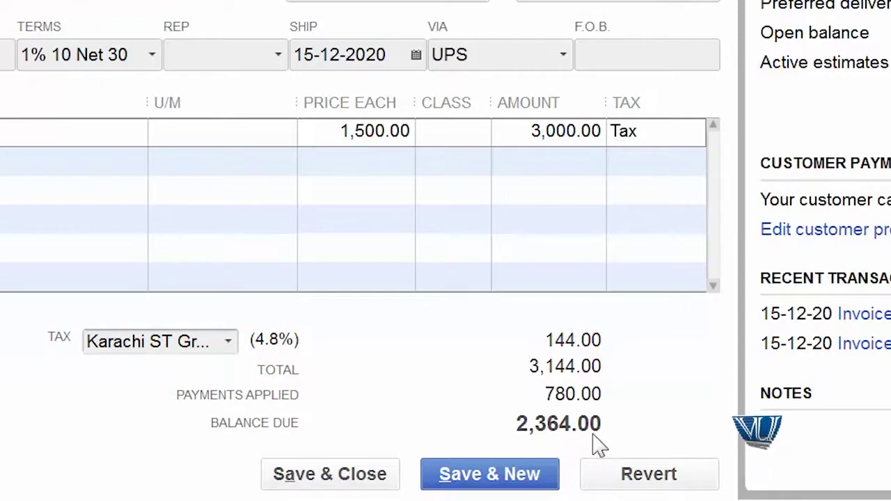
click(371, 491)
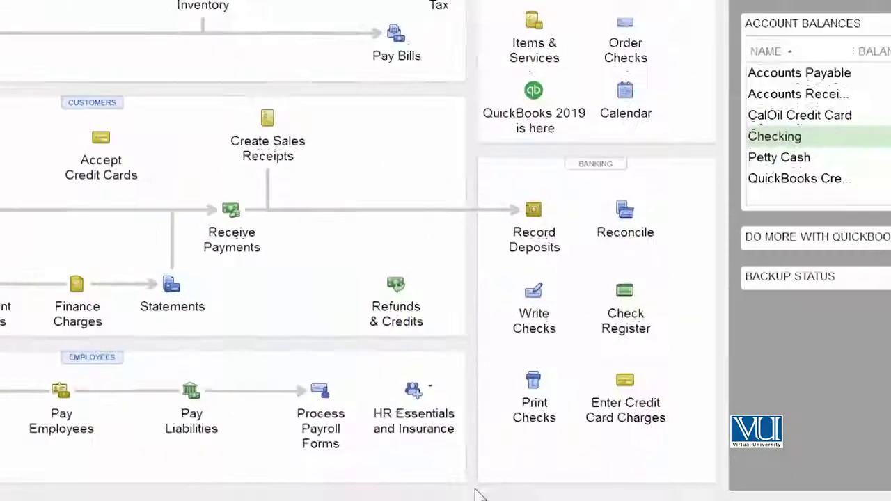